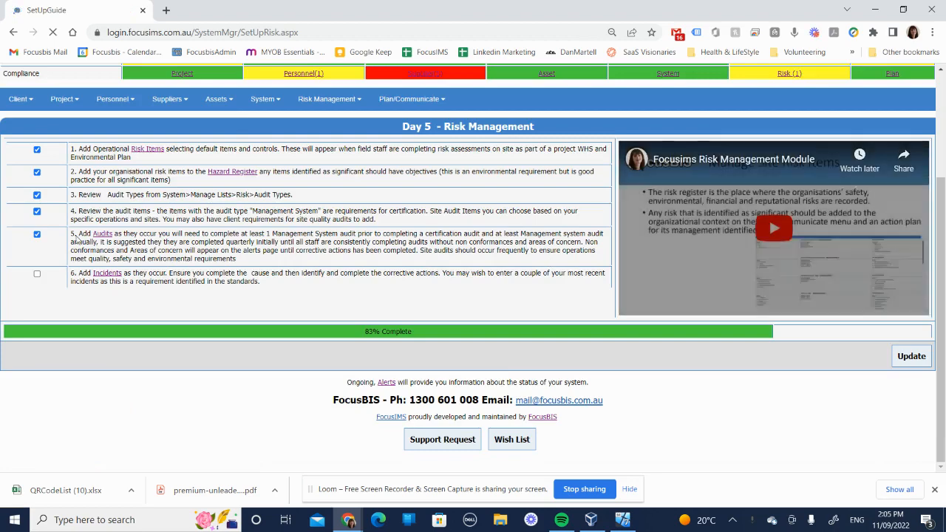
- Open the Incidents page from the setup guide and scroll through the incident filters and list
{"action": "left_click", "coordinate": [108, 274]}
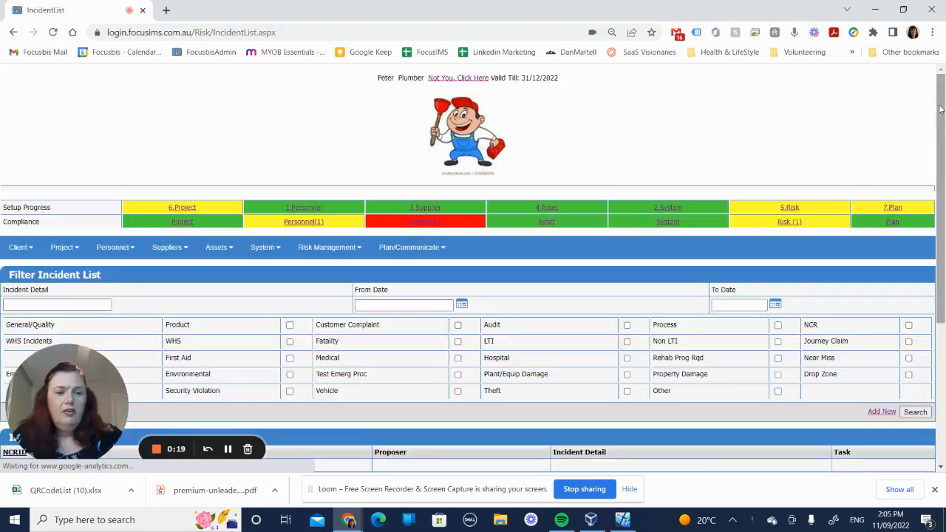
{"action": "scroll", "coordinate": [935, 108], "scroll_direction": "down", "scroll_amount": 3}
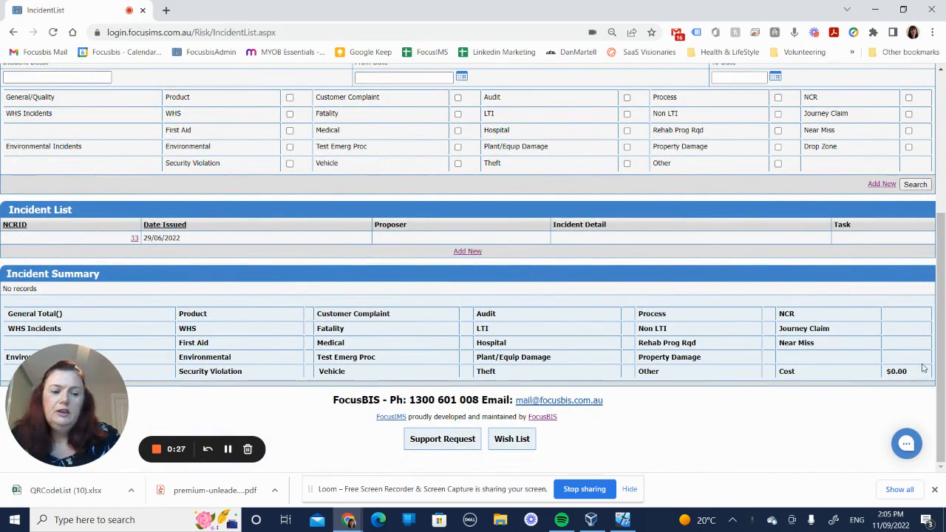
{"action": "left_click_drag", "start_coordinate": [943, 364], "coordinate": [943, 231]}
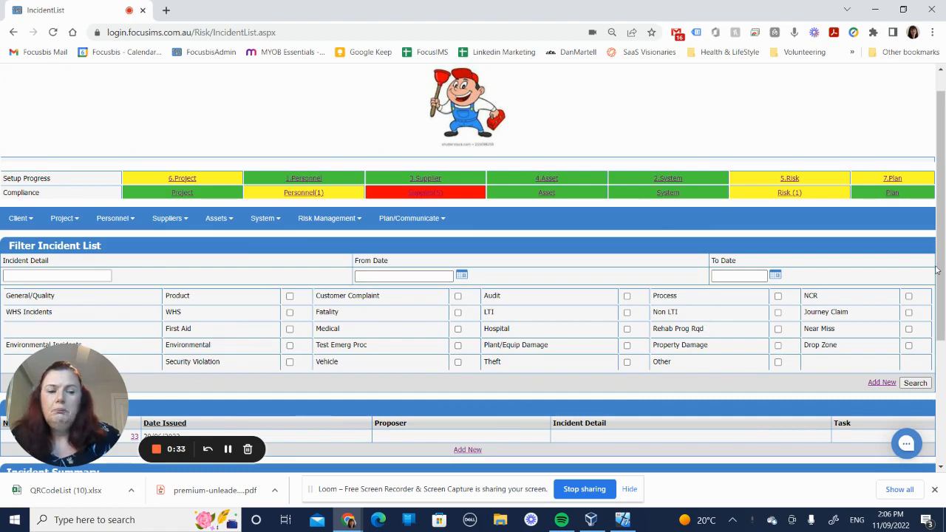
{"action": "left_click_drag", "start_coordinate": [943, 275], "coordinate": [943, 388]}
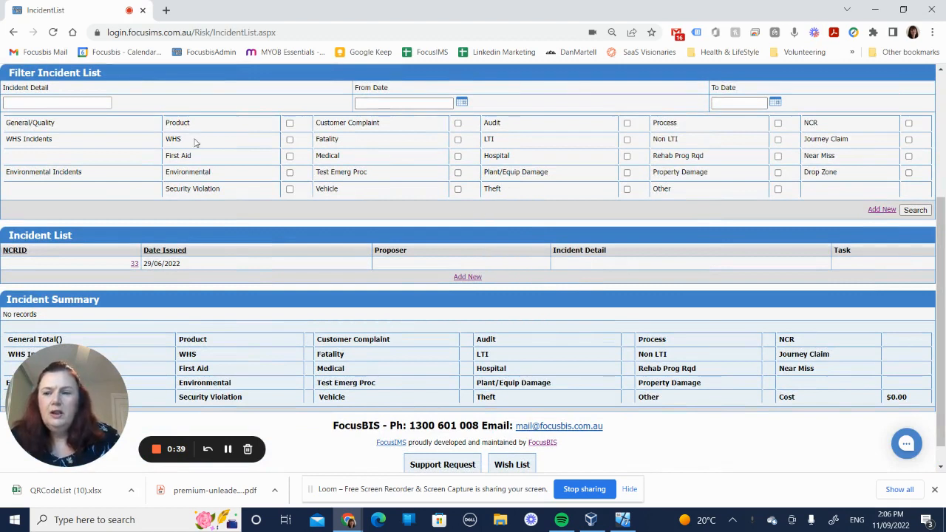
- Open incident 33 for editing and select its proposer from the staff list
{"action": "left_click", "coordinate": [38, 104]}
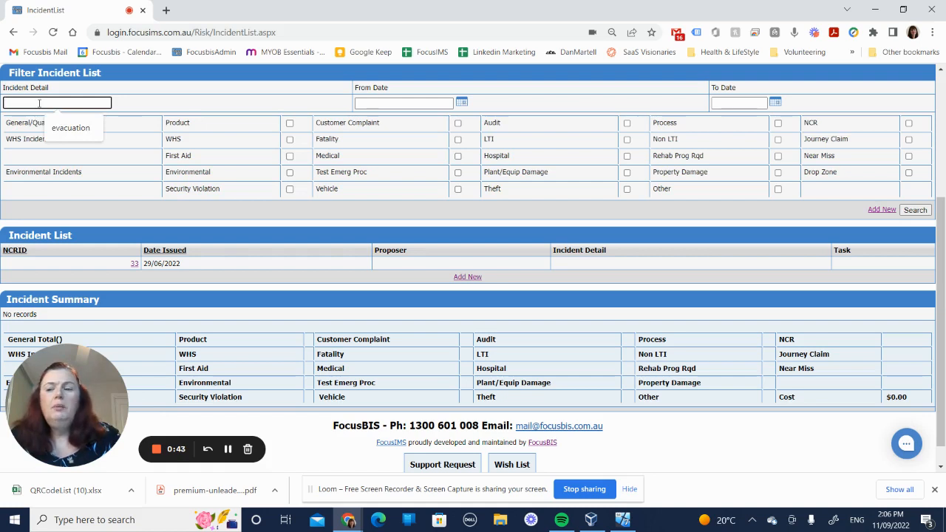
{"action": "left_click", "coordinate": [135, 266]}
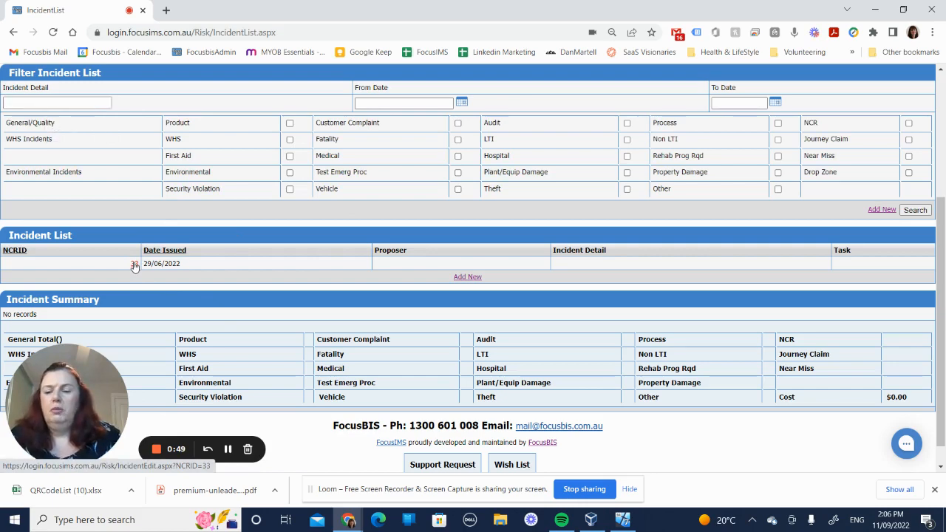
{"action": "left_click_drag", "start_coordinate": [134, 266], "coordinate": [127, 258]}
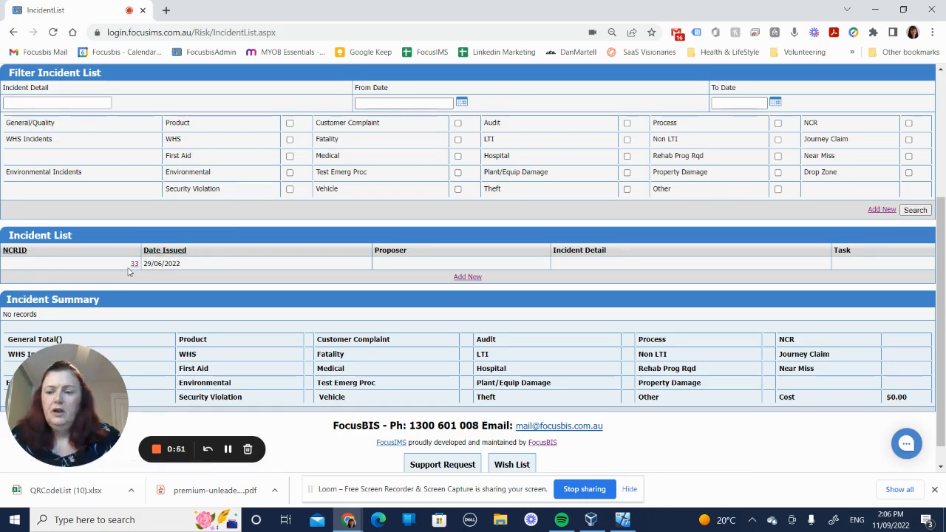
{"action": "left_click", "coordinate": [133, 266]}
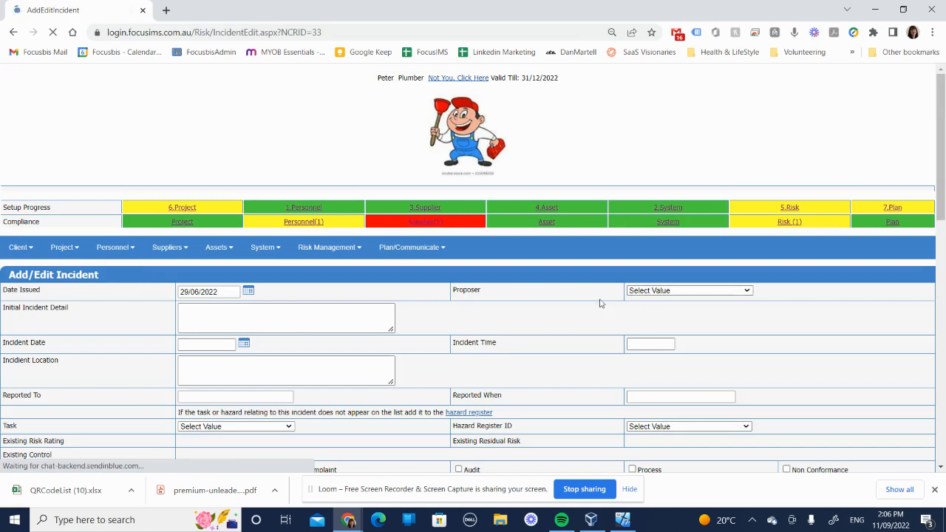
{"action": "left_click", "coordinate": [673, 293]}
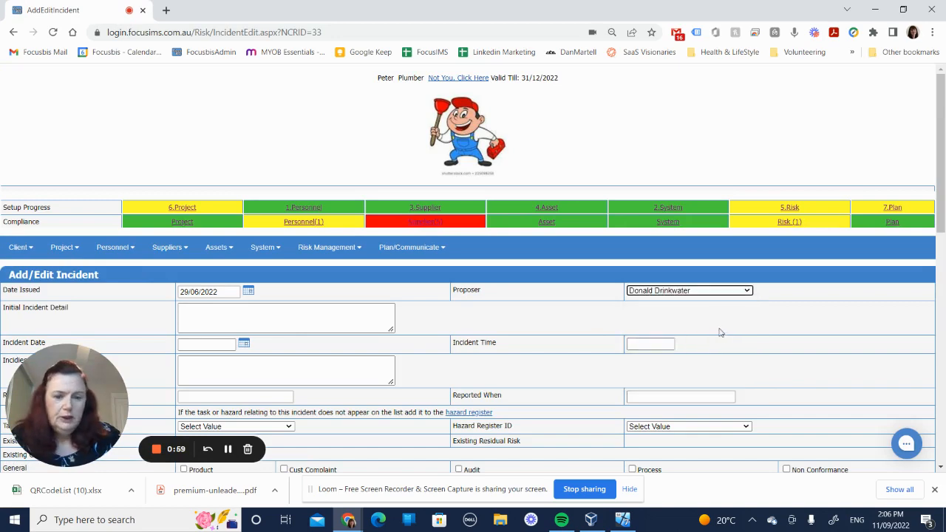
{"action": "left_click", "coordinate": [721, 332]}
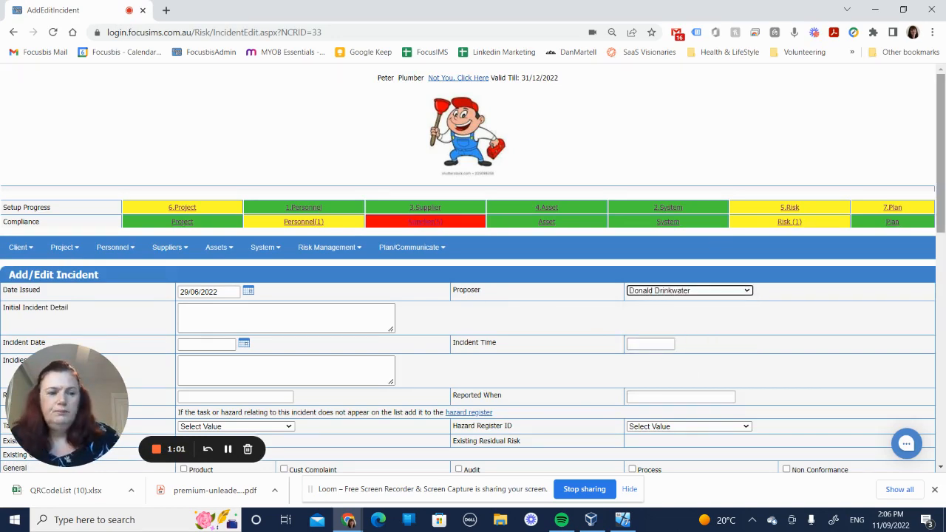
- Enter "Drove into fence at a worksite" as the initial incident detail
{"action": "scroll", "coordinate": [944, 156], "scroll_direction": "down", "scroll_amount": 2}
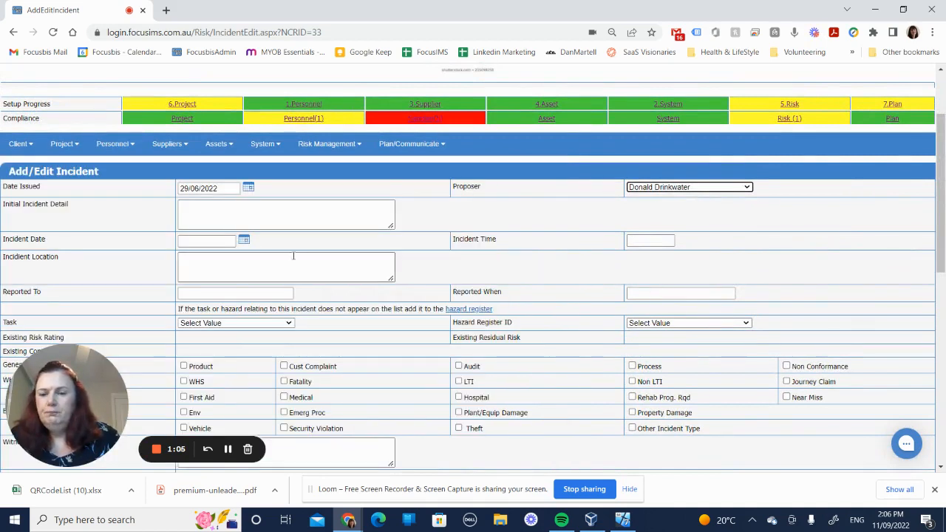
{"action": "left_click", "coordinate": [259, 226]}
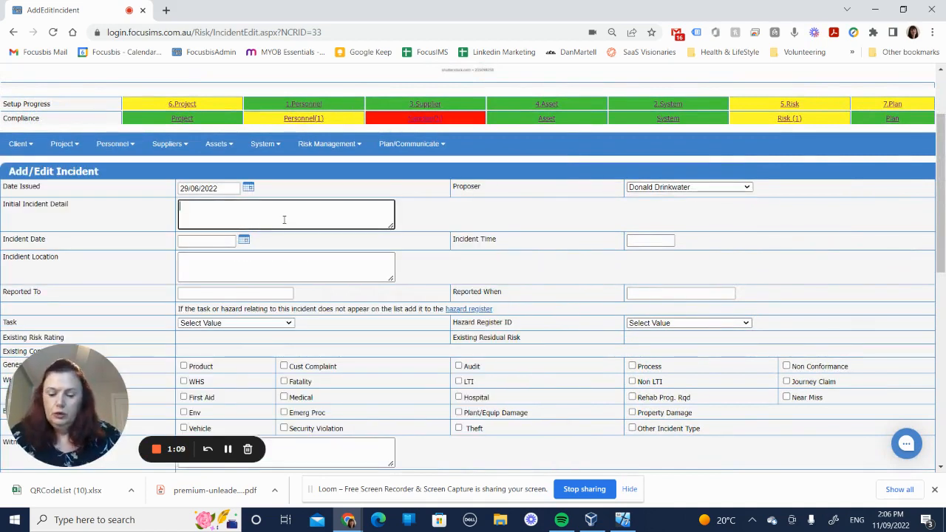
{"action": "type", "text": "Drove"}
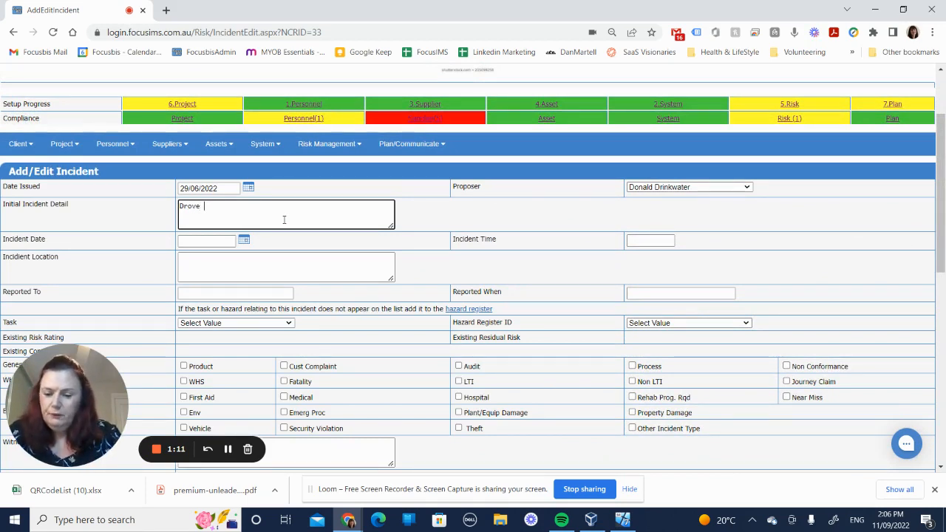
{"action": "type", "text": " into fenc"}
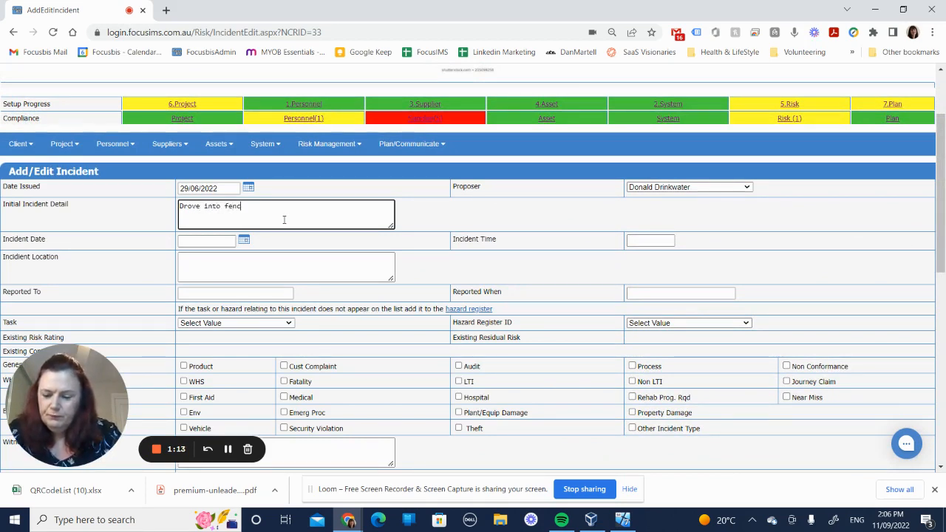
{"action": "type", "text": "e at a worksite"}
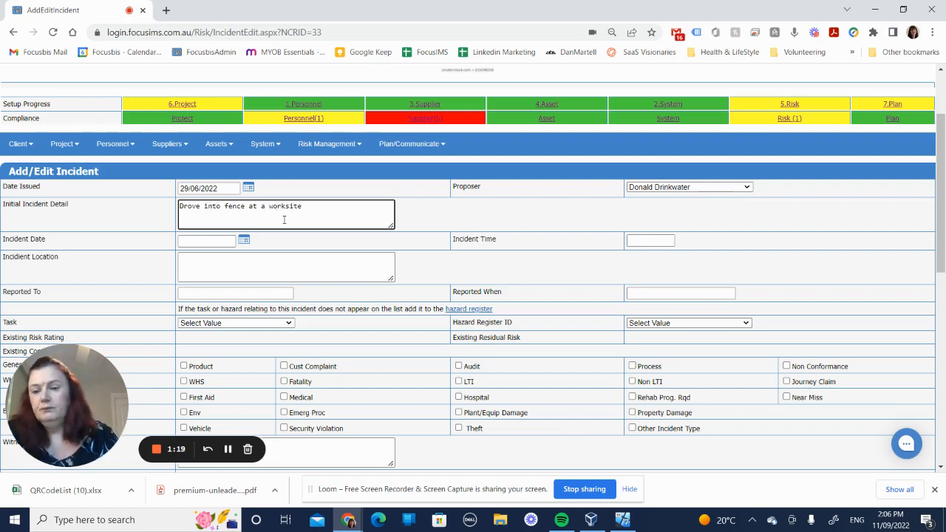
- Set the incident date to 11/09/2022 and the incident time to 11:00
{"action": "left_click", "coordinate": [199, 241]}
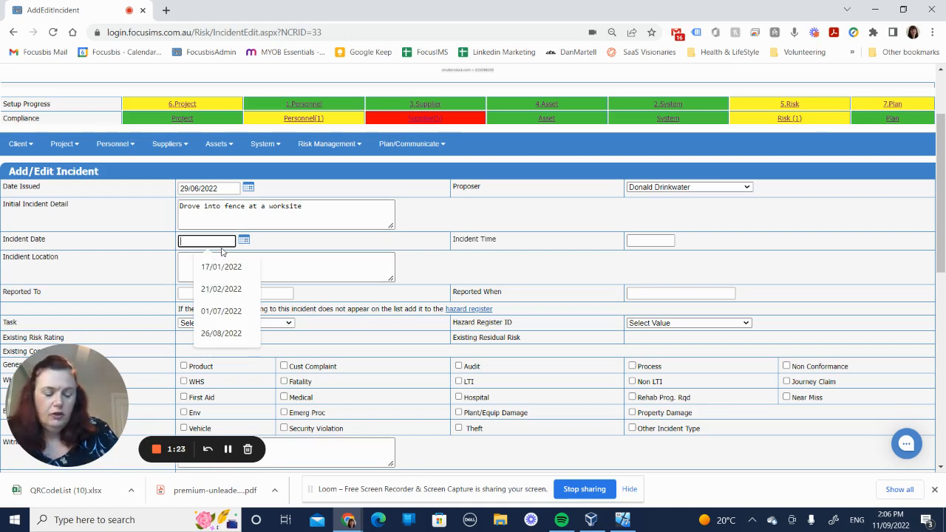
{"action": "type", "text": "11/09/2022"}
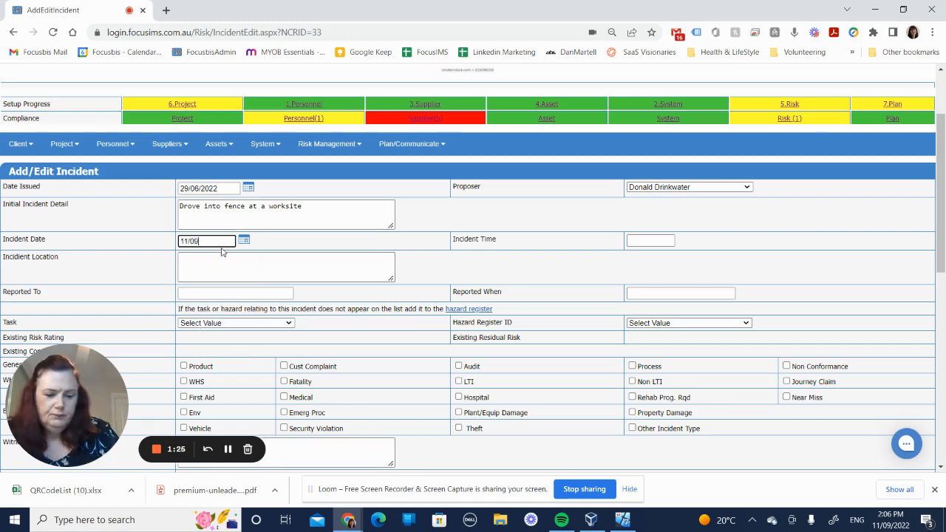
{"action": "left_click", "coordinate": [640, 242]}
{"action": "type", "text": "11:0"}
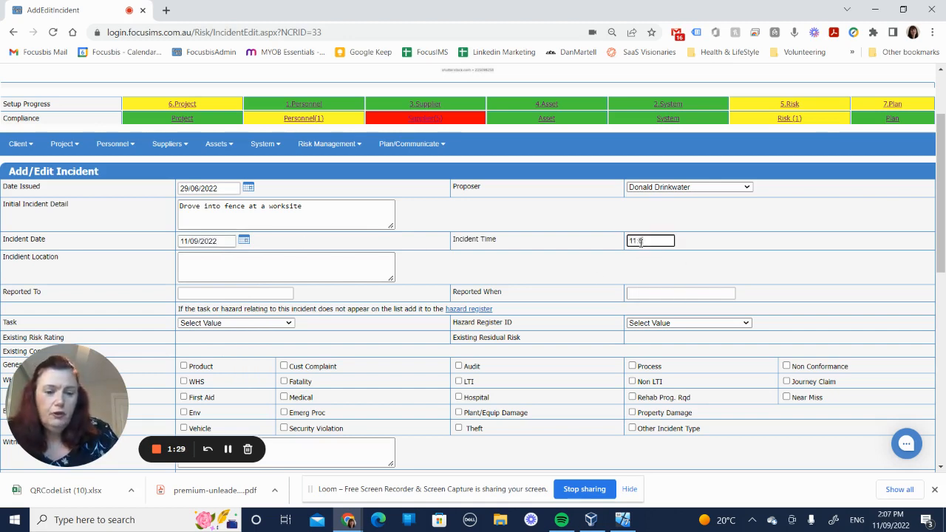
{"action": "type", "text": "0"}
- Set the incident location to Penrith and fill Reported To with the client contact's name
{"action": "left_click", "coordinate": [201, 266]}
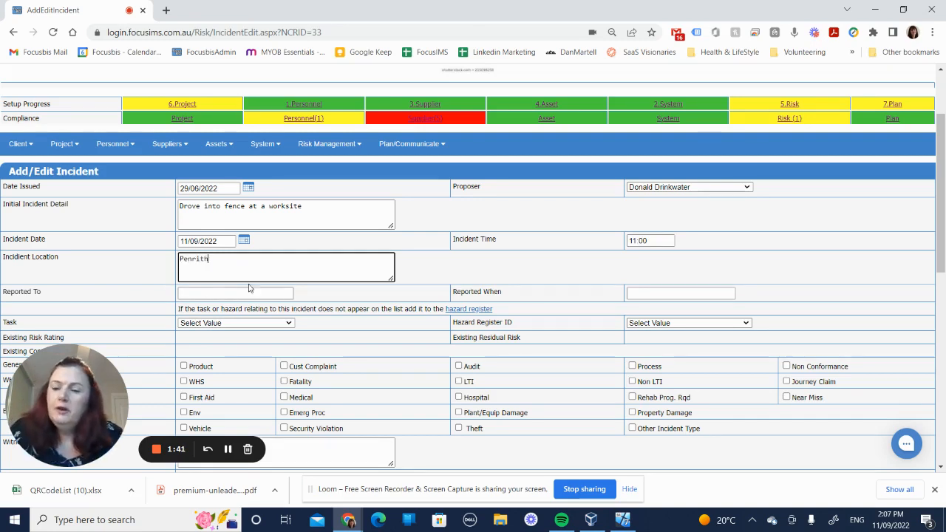
{"action": "left_click", "coordinate": [191, 294]}
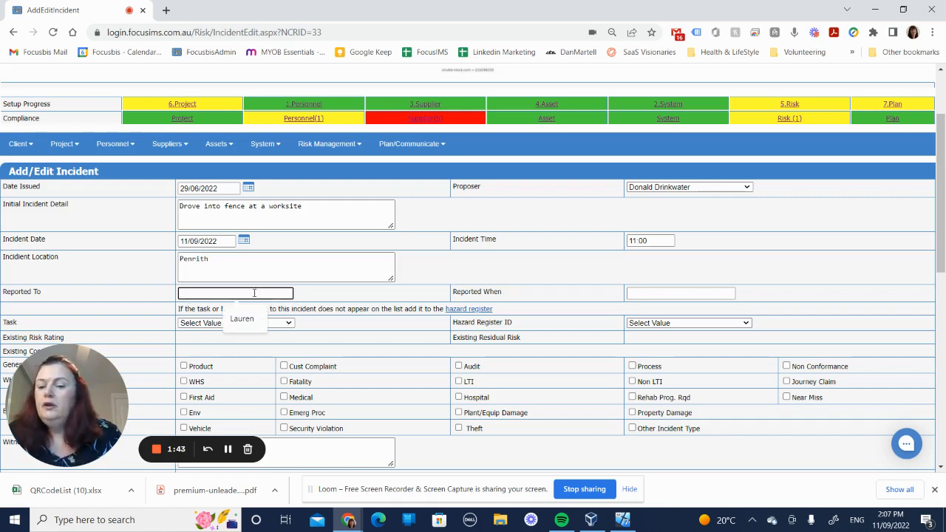
{"action": "left_click", "coordinate": [329, 295]}
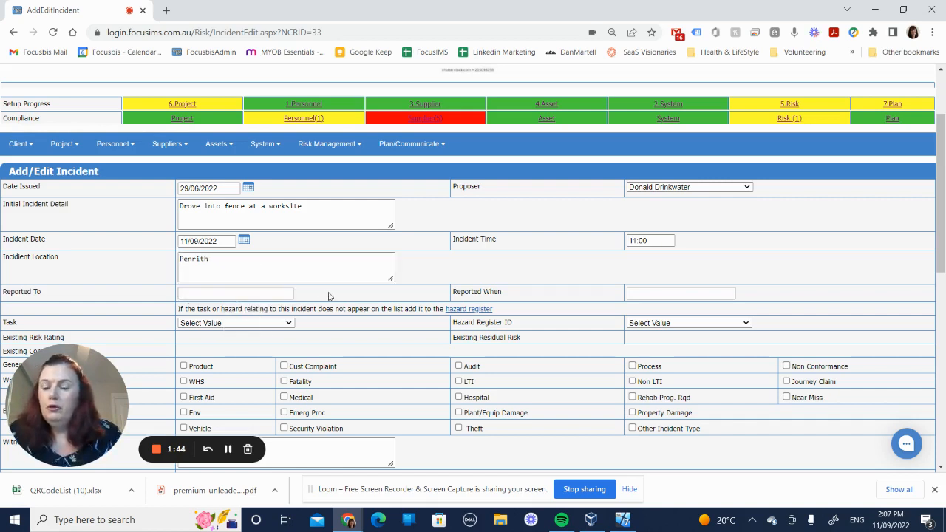
{"action": "left_click", "coordinate": [275, 293]}
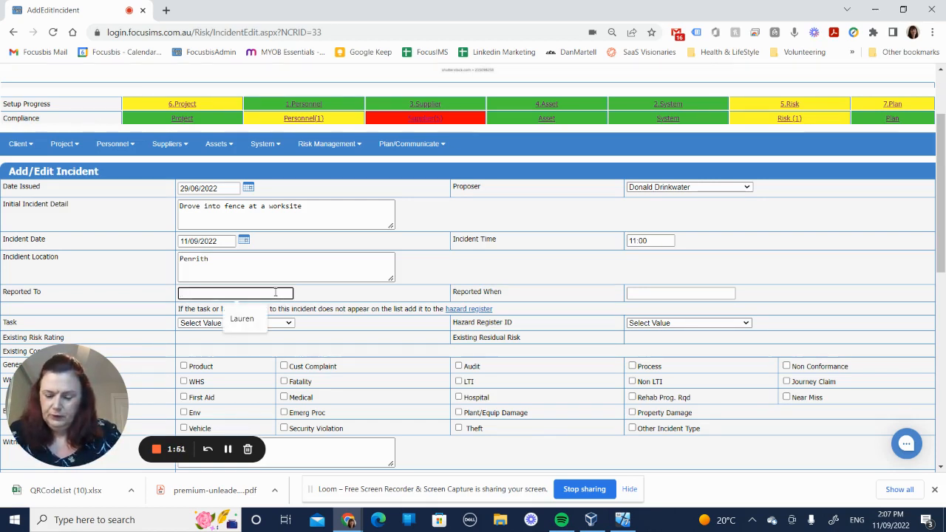
{"action": "type", "text": "C"}
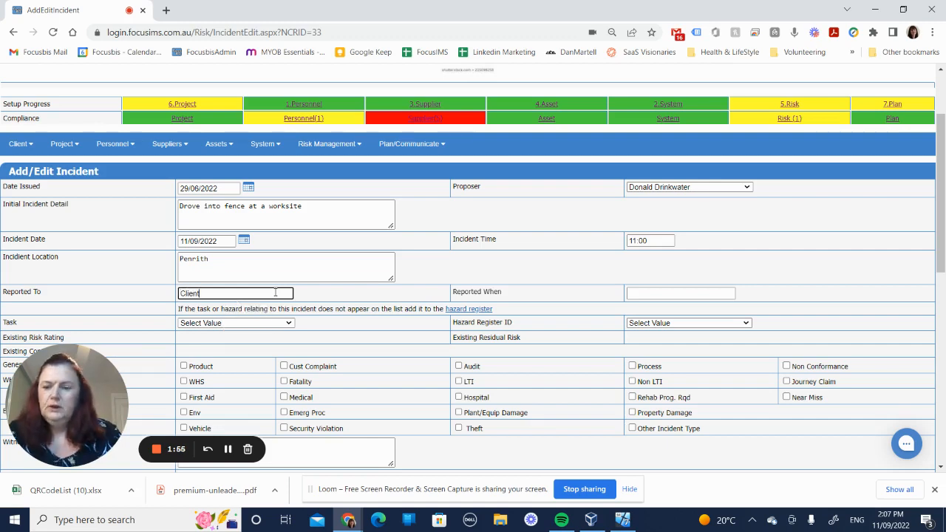
{"action": "type", "text": "lient"}
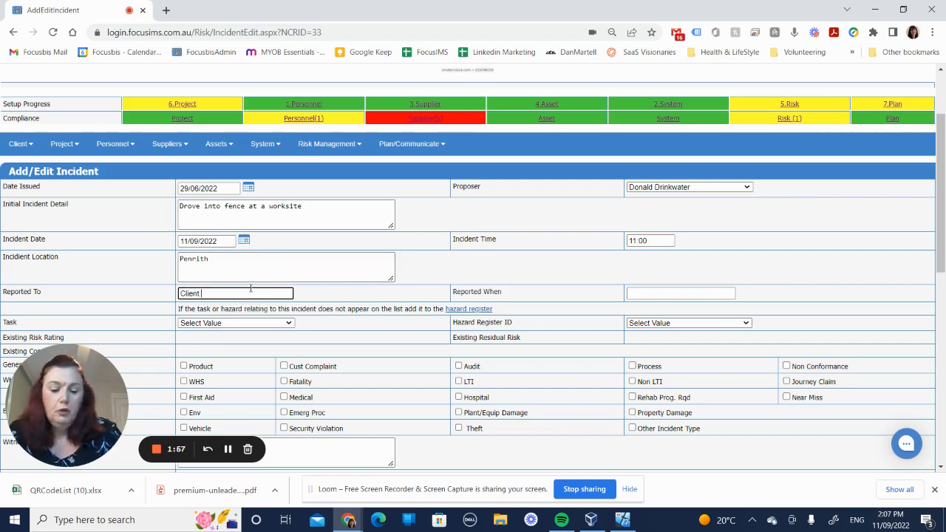
{"action": "type", "text": " - Fr"}
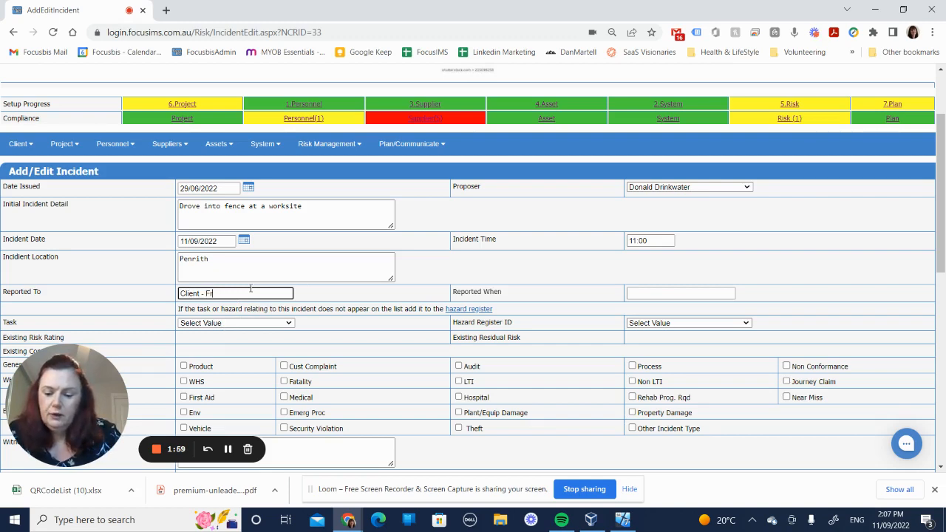
{"action": "type", "text": "ed"}
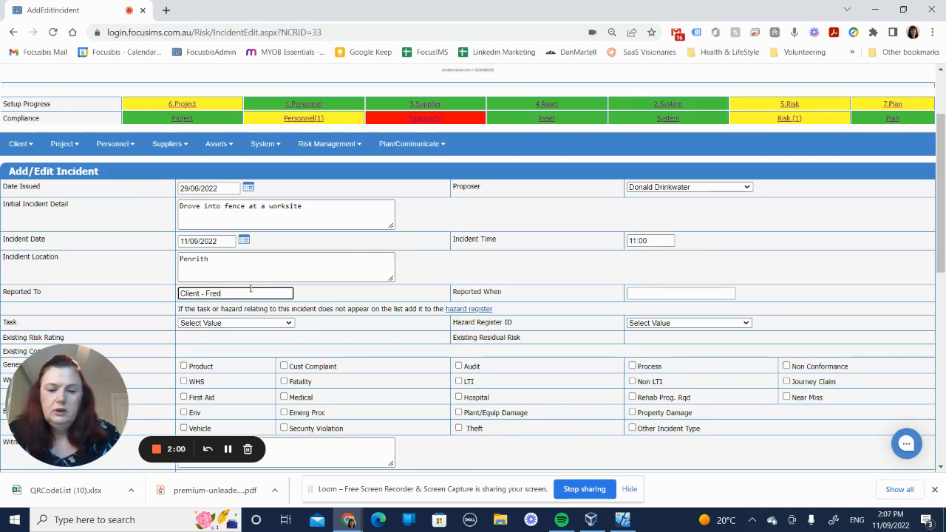
- Set Reported When to 11/09/2022 11:15 and the task to Final Disposal of Hazardous Waste
{"action": "left_click", "coordinate": [630, 294]}
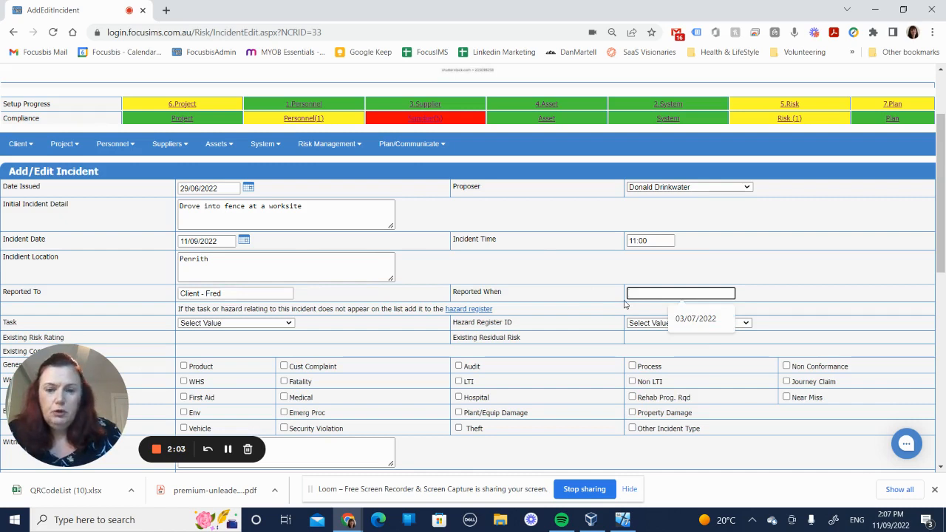
{"action": "type", "text": "11/09/2022 11"}
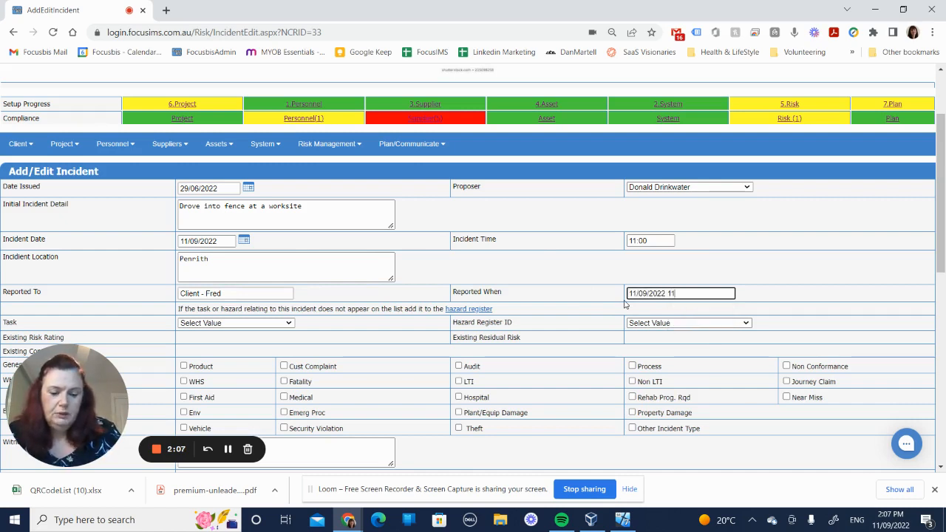
{"action": "type", "text": ":15"}
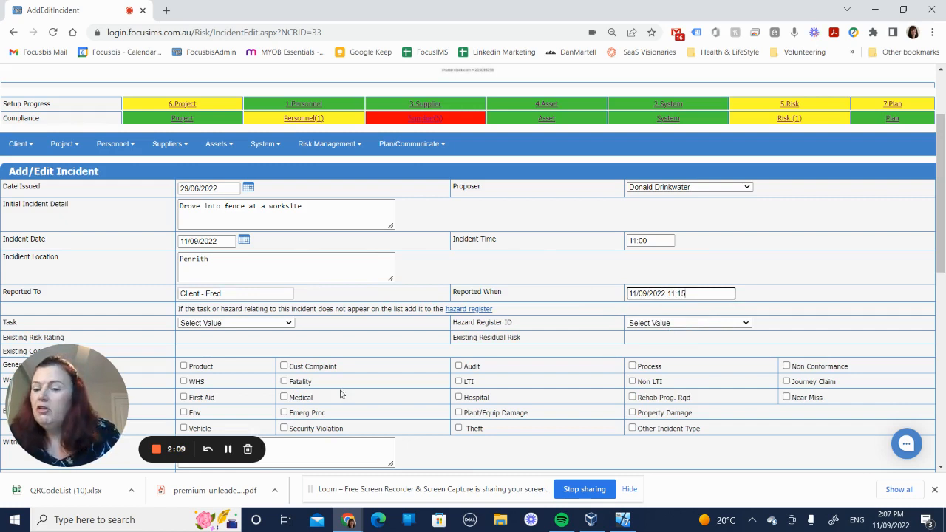
{"action": "left_click", "coordinate": [271, 325]}
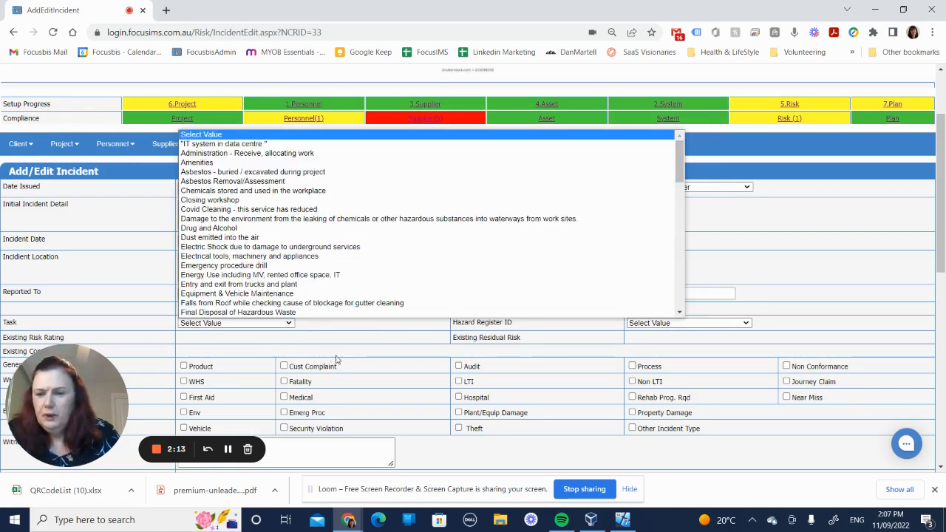
{"action": "left_click", "coordinate": [380, 312]}
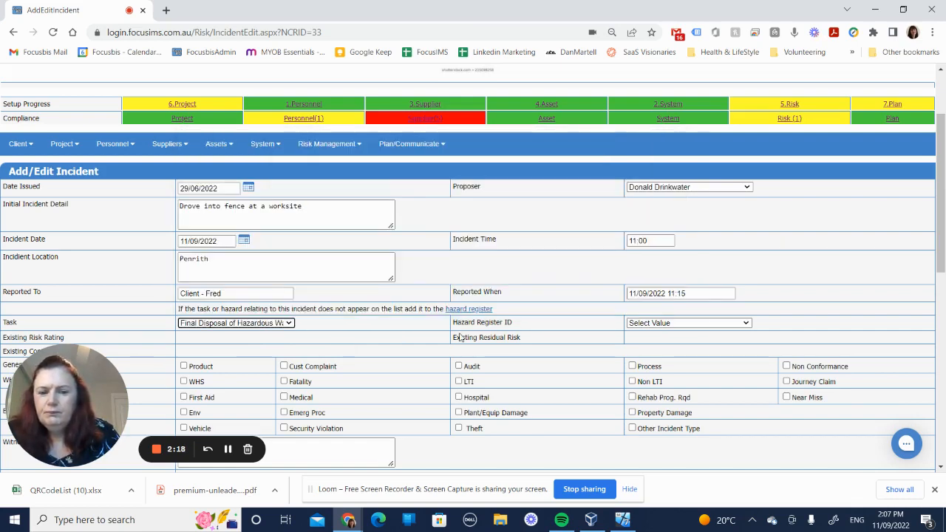
- Set the Hazard Register ID to Respiratory effects inhaling fumes
{"action": "left_click", "coordinate": [714, 323]}
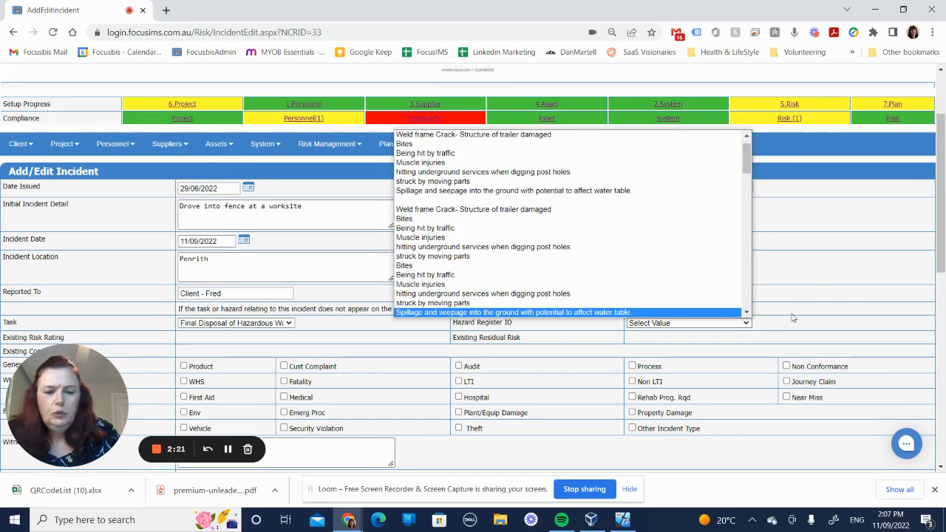
{"action": "left_click_drag", "start_coordinate": [747, 157], "coordinate": [751, 236]}
{"action": "left_click", "coordinate": [710, 265]}
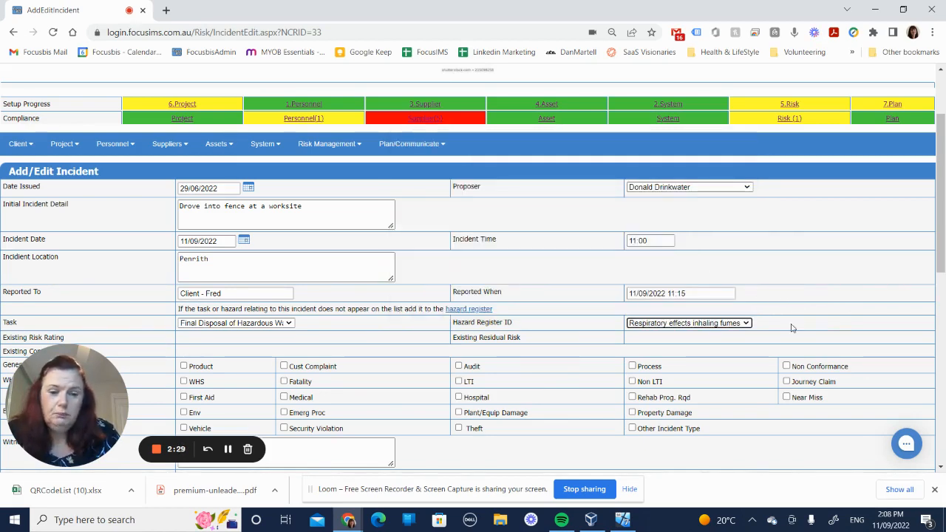
- Change the Hazard Register ID to Mobile powered plant
{"action": "left_click", "coordinate": [748, 324]}
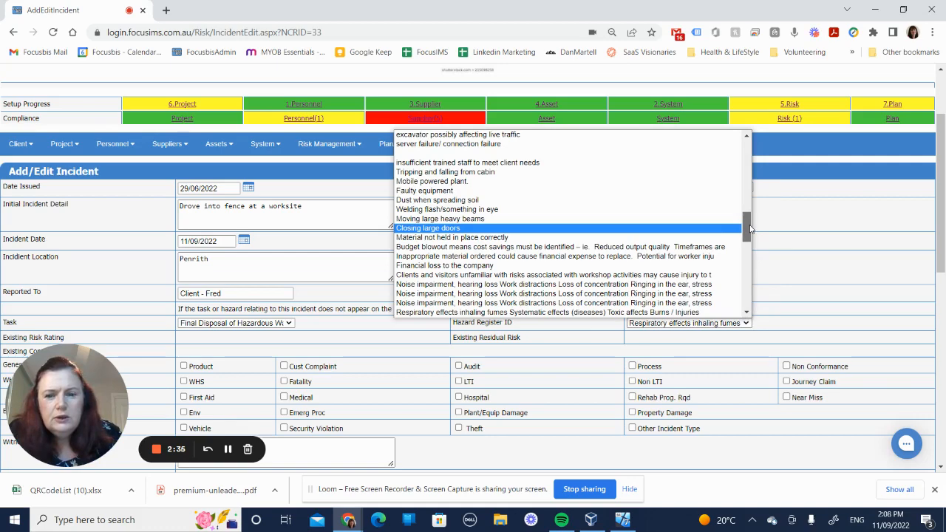
{"action": "left_click", "coordinate": [650, 182]}
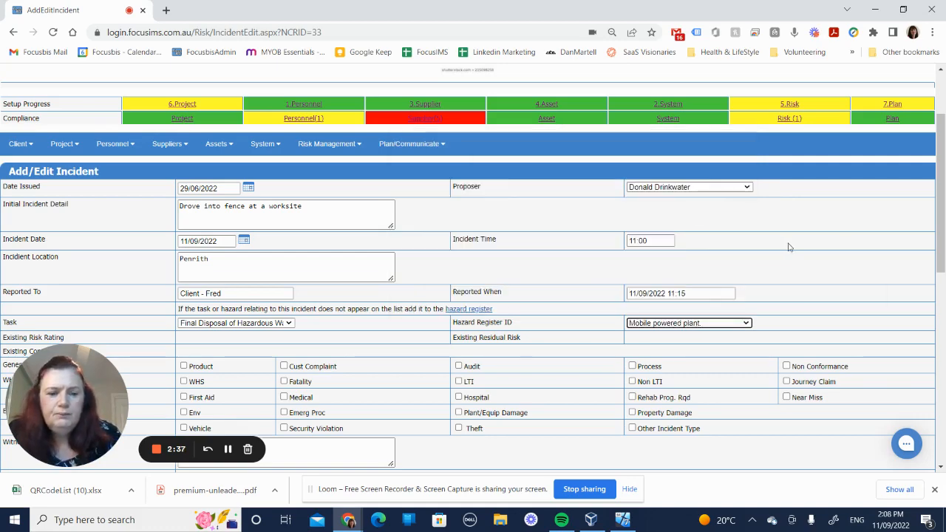
- Tick the Vehicle and Property Damage incident types for the incident
{"action": "scroll", "coordinate": [940, 230], "scroll_direction": "down", "scroll_amount": 1}
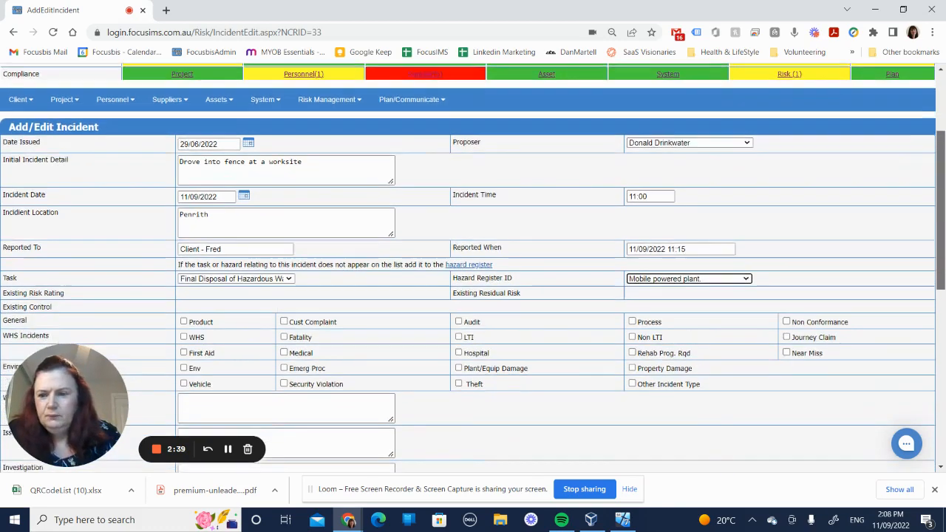
{"action": "scroll", "coordinate": [828, 307], "scroll_direction": "down", "scroll_amount": 3}
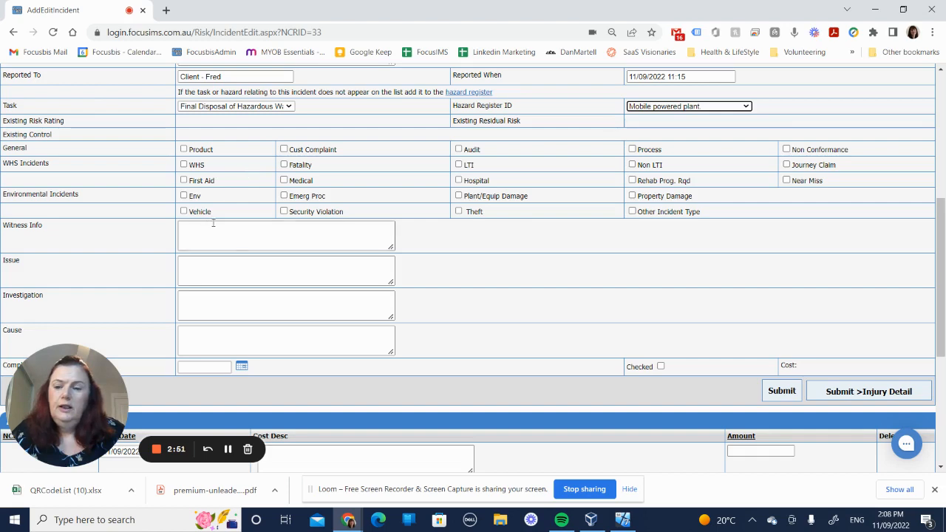
{"action": "left_click", "coordinate": [185, 212]}
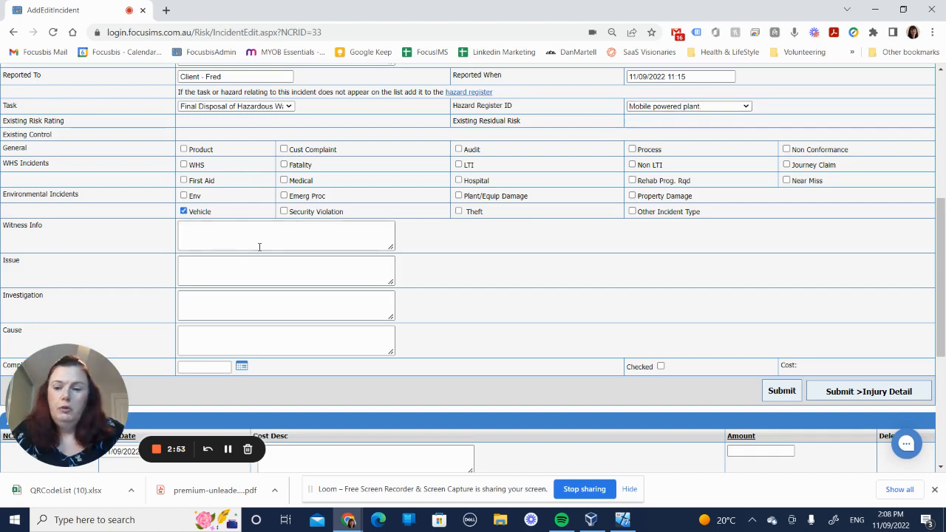
{"action": "left_click", "coordinate": [633, 197]}
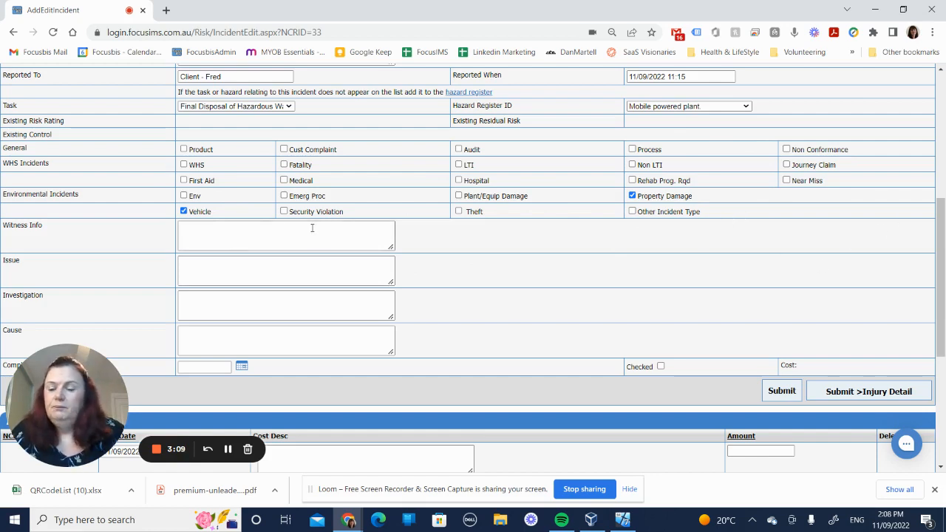
- Enter the issue as "Reversing Camera wasn't working, couldnt see the fence"
{"action": "left_click", "coordinate": [272, 228]}
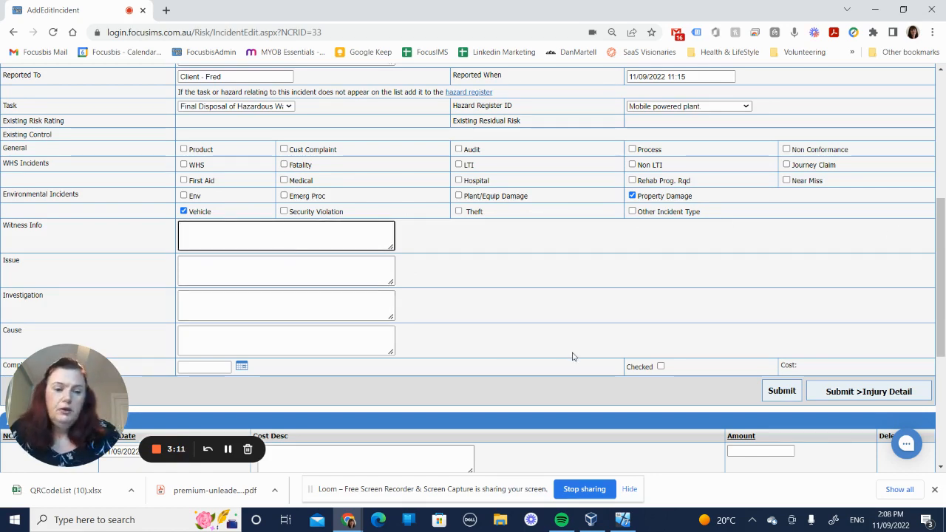
{"action": "scroll", "coordinate": [940, 261], "scroll_direction": "down", "scroll_amount": 1}
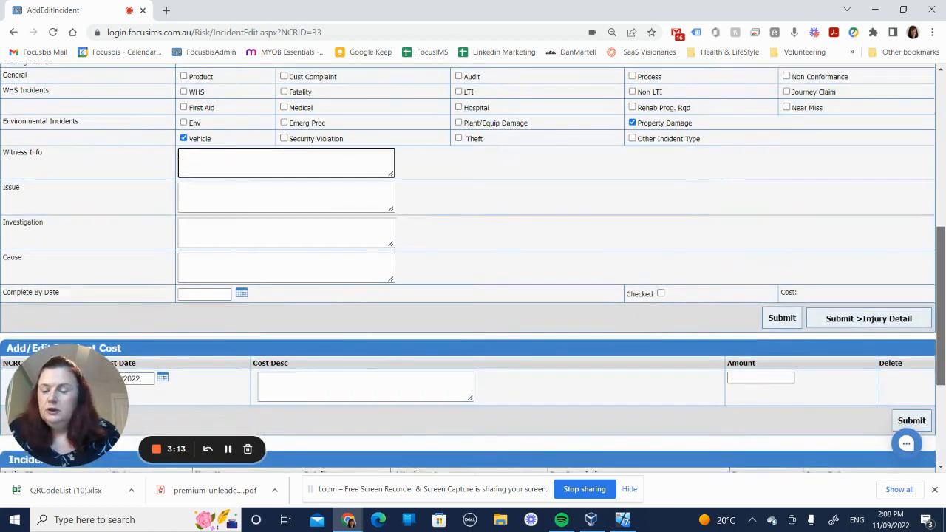
{"action": "left_click", "coordinate": [241, 197]}
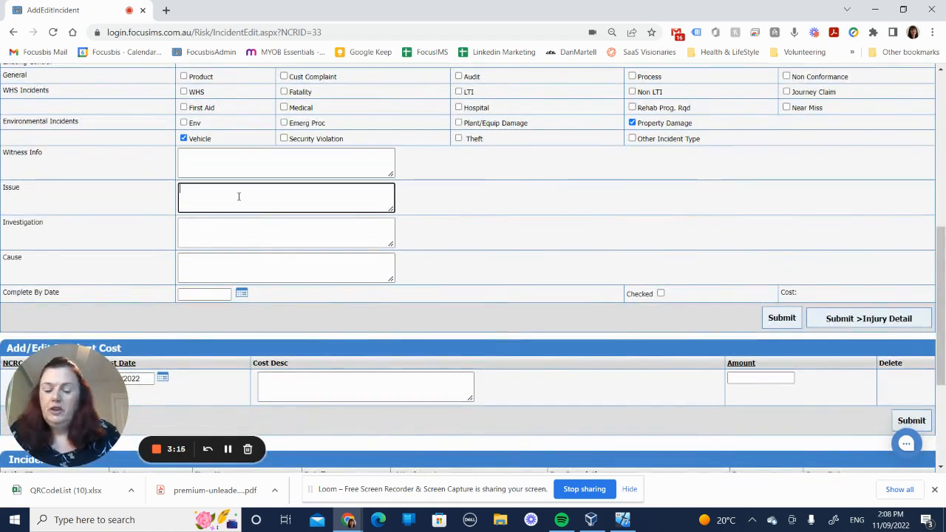
{"action": "type", "text": "Revers"}
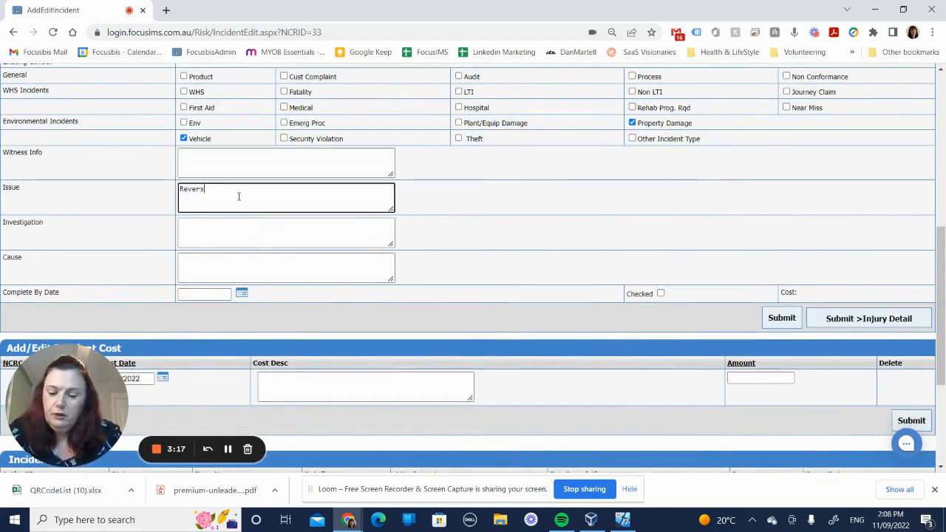
{"action": "type", "text": "ing Camera"}
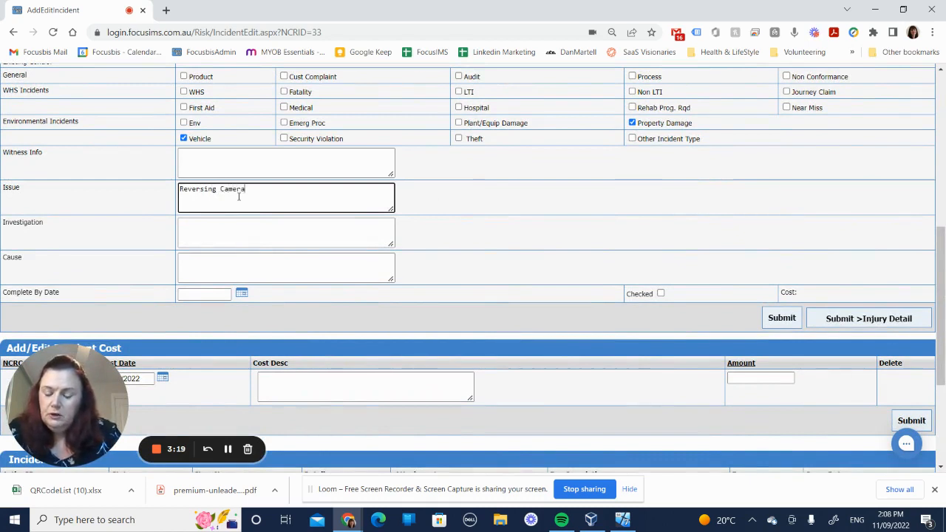
{"action": "type", "text": " wasn't"}
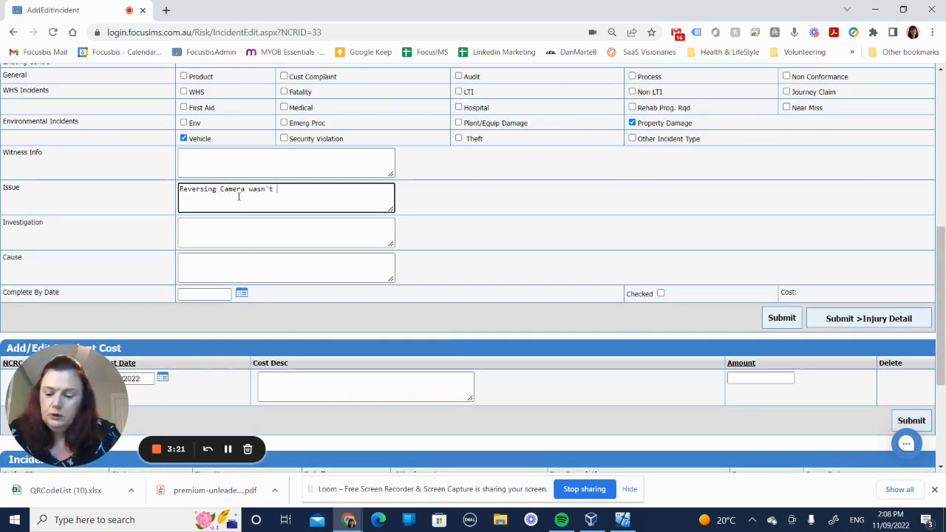
{"action": "type", "text": " working,"}
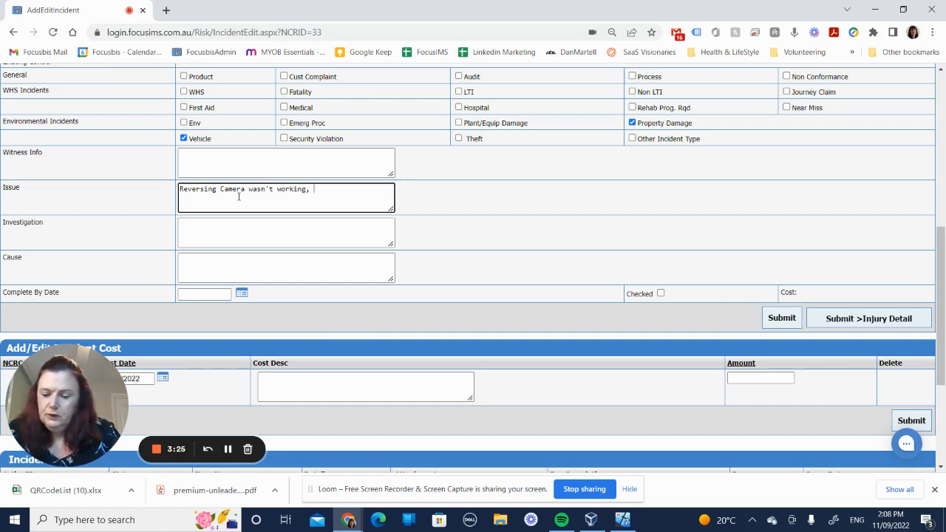
{"action": "type", "text": " couldnt se"}
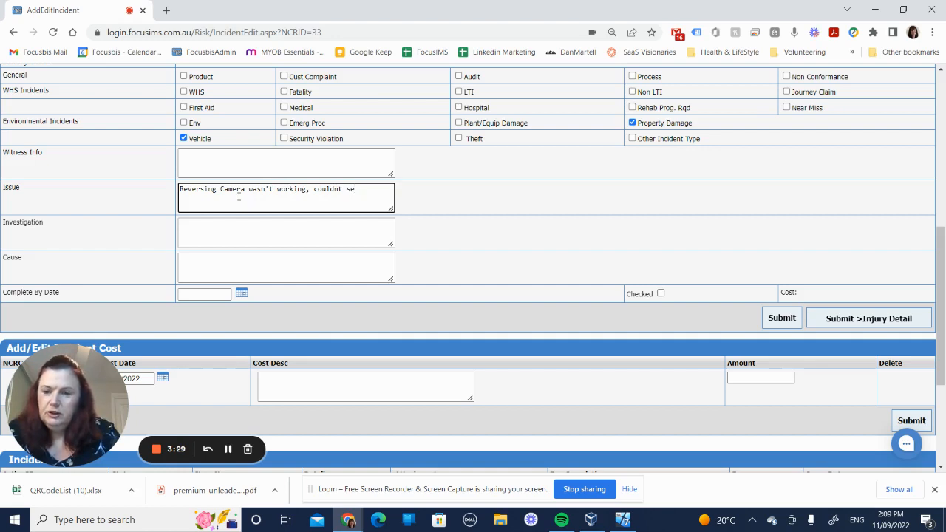
{"action": "type", "text": "e the"}
{"action": "type", "text": "fence"}
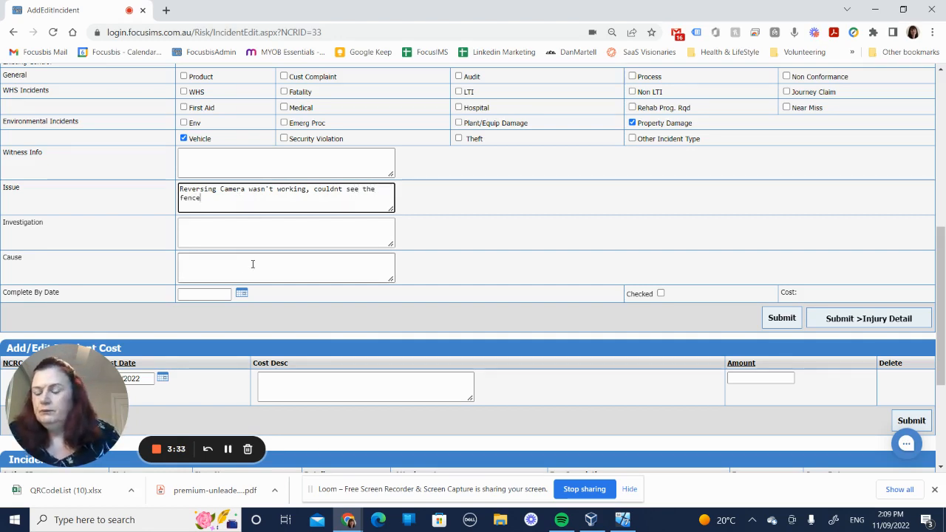
- Submit the incident details form
{"action": "left_click", "coordinate": [241, 233]}
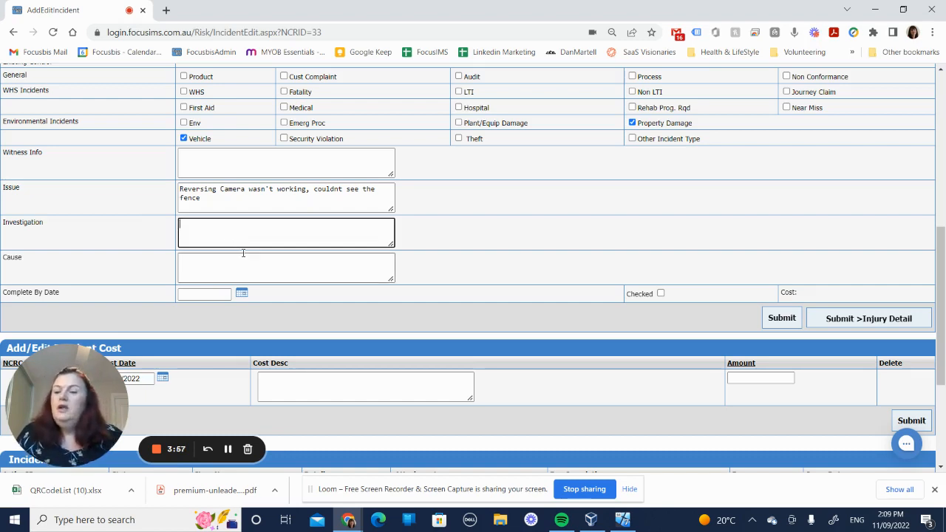
{"action": "left_click", "coordinate": [235, 264]}
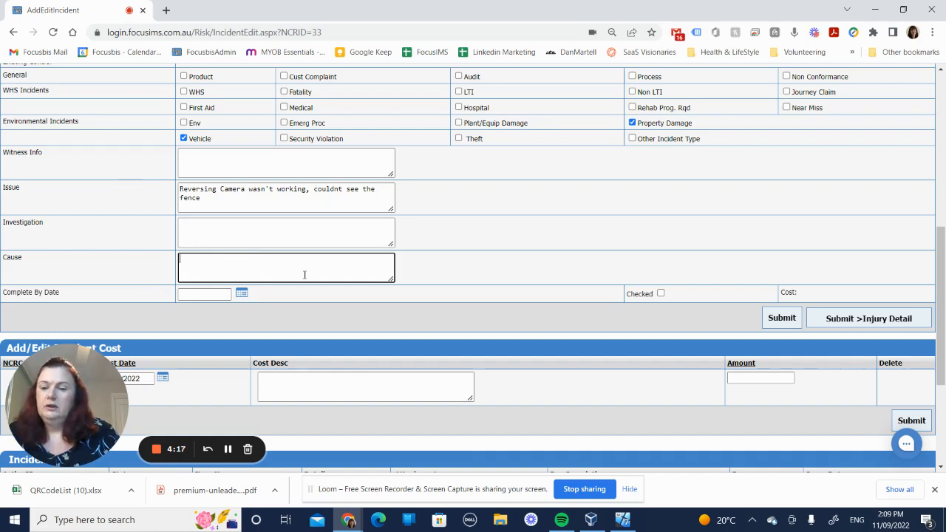
{"action": "left_click", "coordinate": [781, 320]}
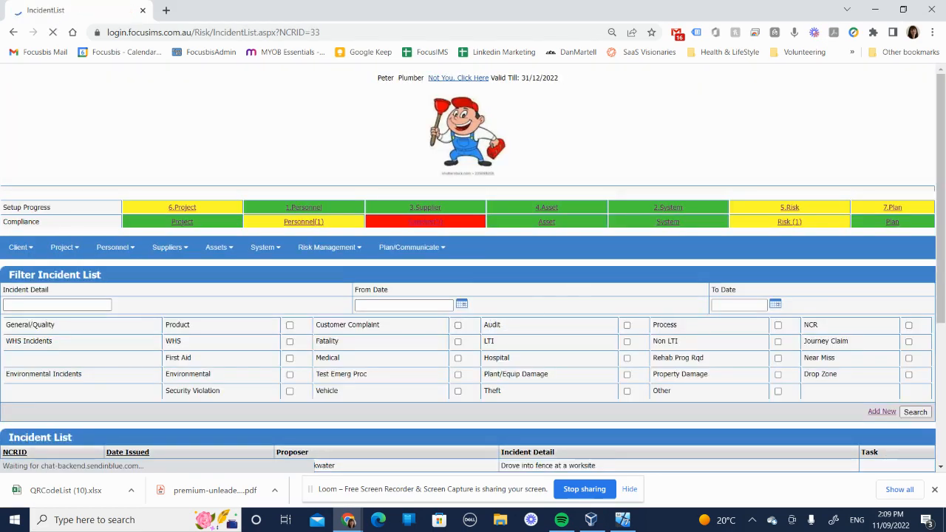
- Open the existing incident action 2985 for editing
{"action": "scroll", "coordinate": [135, 276], "scroll_direction": "down", "scroll_amount": 3}
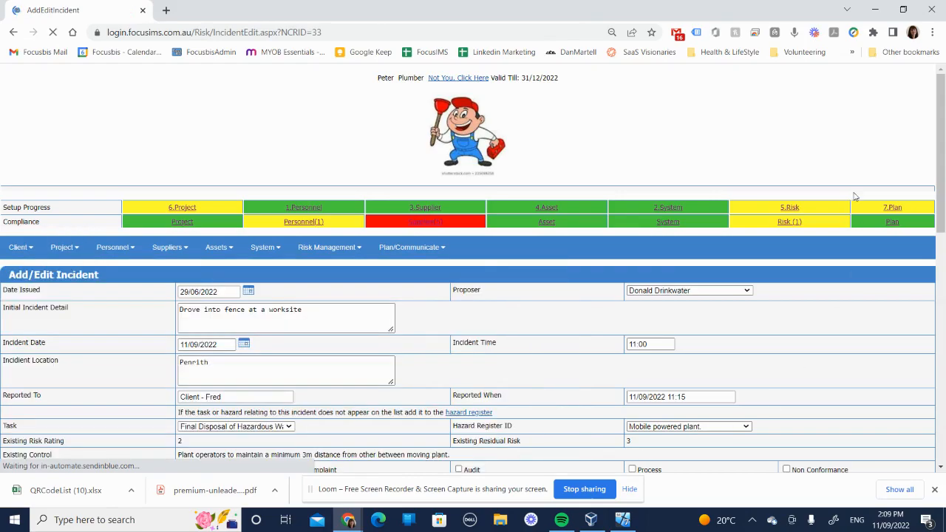
{"action": "left_click_drag", "start_coordinate": [938, 156], "coordinate": [937, 385]}
{"action": "scroll", "coordinate": [416, 264], "scroll_direction": "up", "scroll_amount": 2}
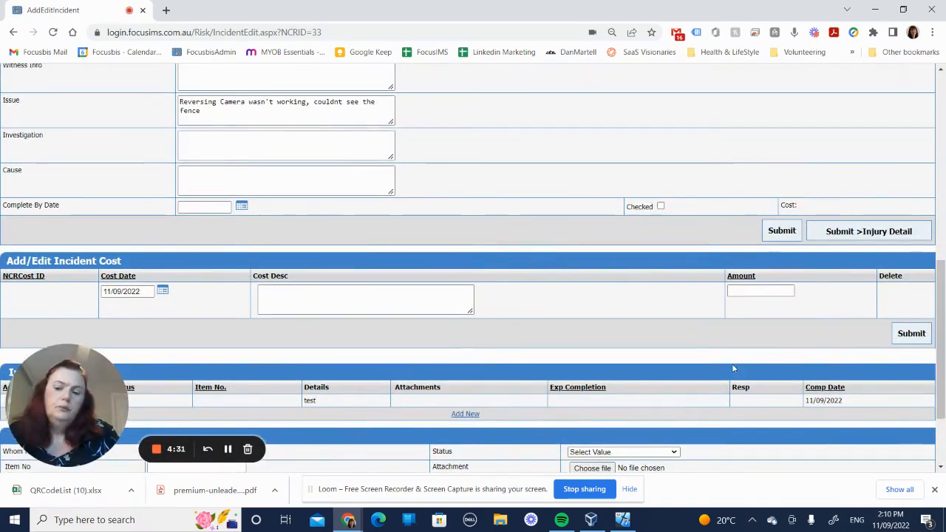
{"action": "left_click", "coordinate": [302, 300]}
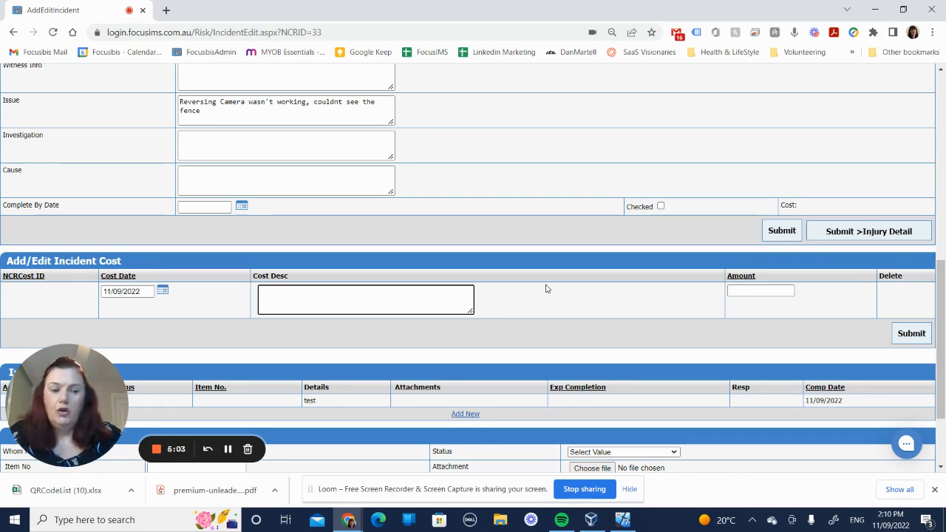
{"action": "left_click_drag", "start_coordinate": [940, 295], "coordinate": [941, 342]}
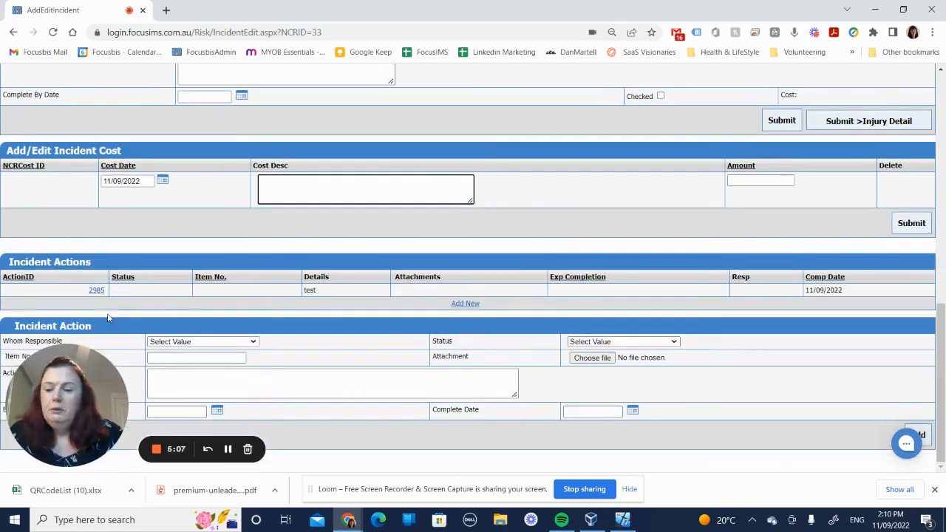
{"action": "left_click", "coordinate": [97, 291]}
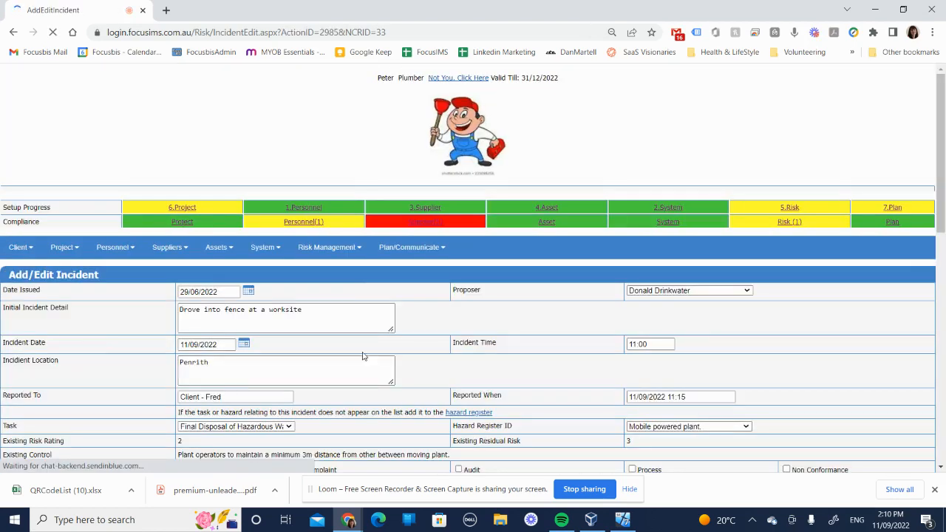
- Replace the action details with "Report to the client"
{"action": "left_click_drag", "start_coordinate": [942, 152], "coordinate": [942, 382]}
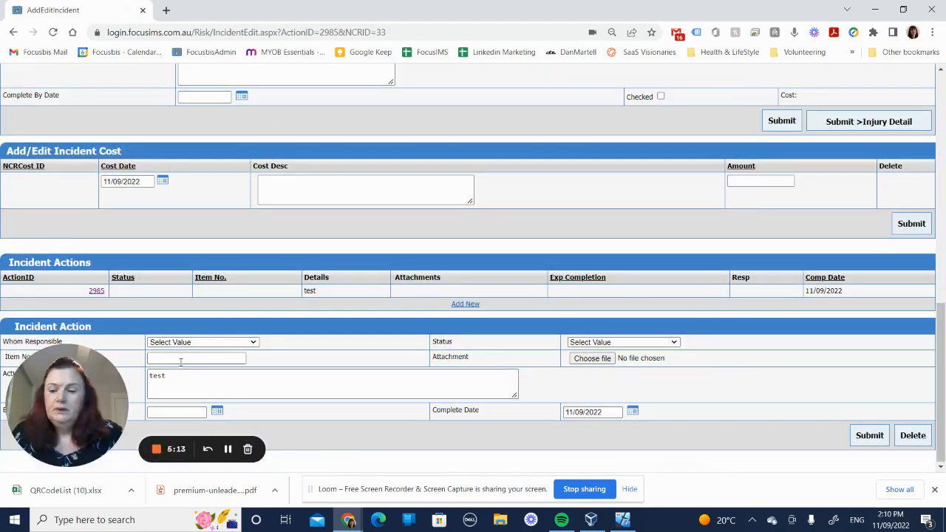
{"action": "double_click", "coordinate": [156, 376]}
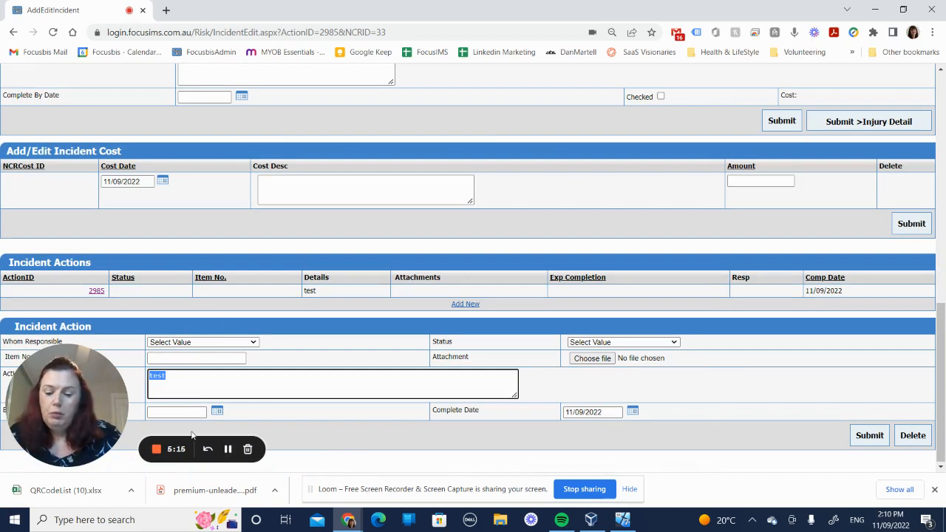
{"action": "type", "text": "Repot"}
{"action": "key", "text": "BackSpace"}
{"action": "key", "text": "BackSpace"}
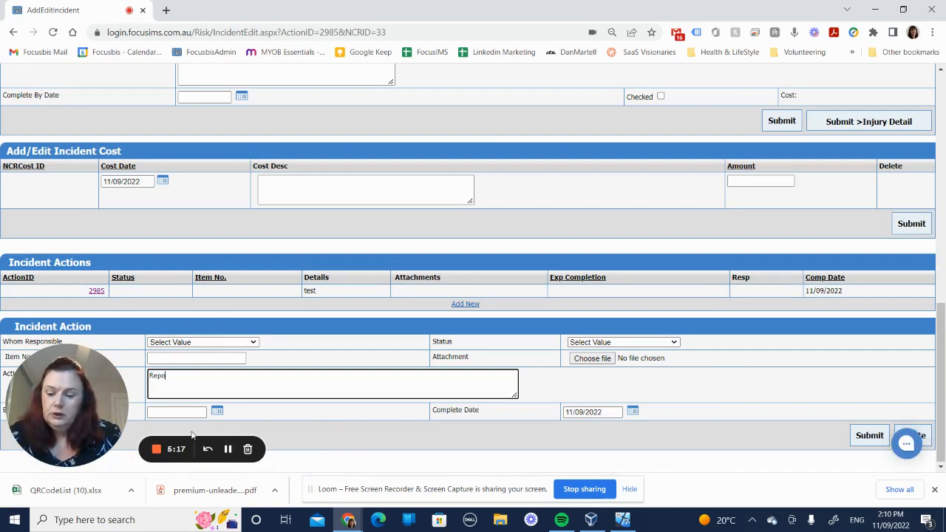
{"action": "type", "text": "ort to the client"}
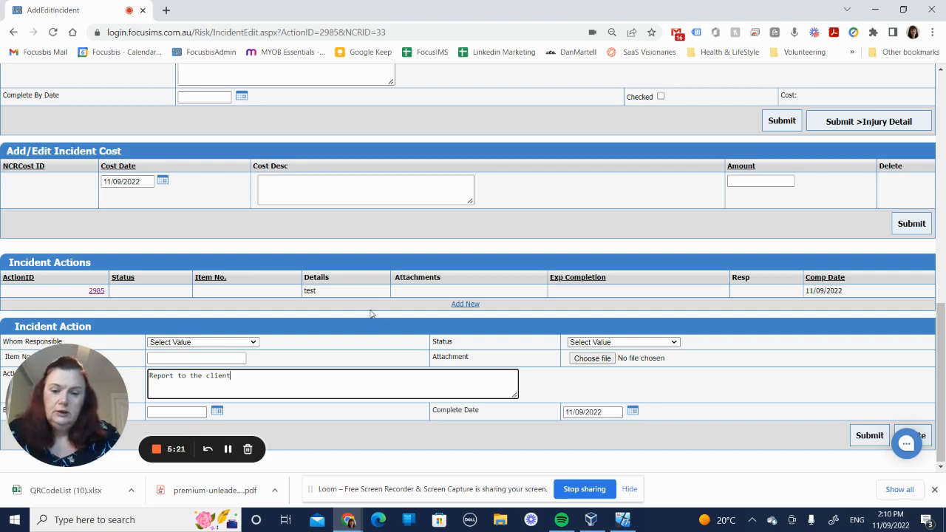
- Set the action's status to Action Rqd and submit the incident action
{"action": "left_click", "coordinate": [647, 342]}
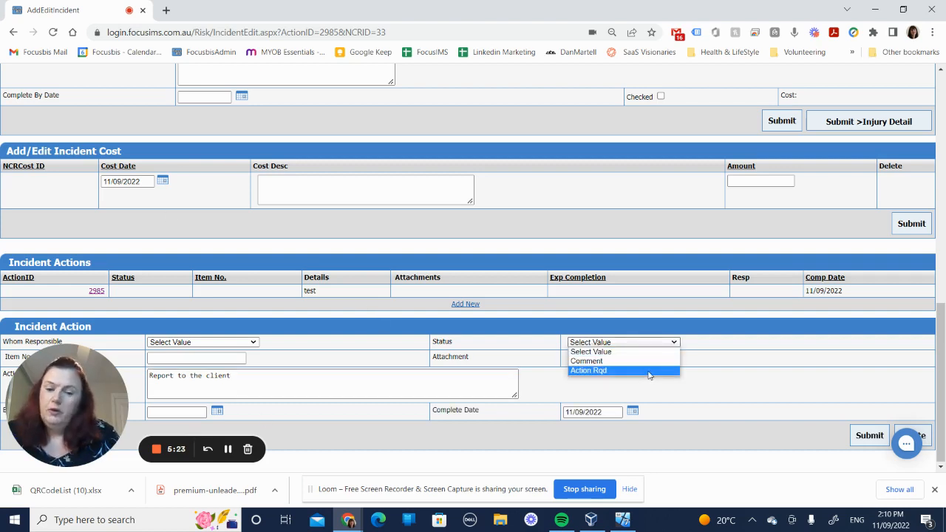
{"action": "left_click", "coordinate": [647, 370]}
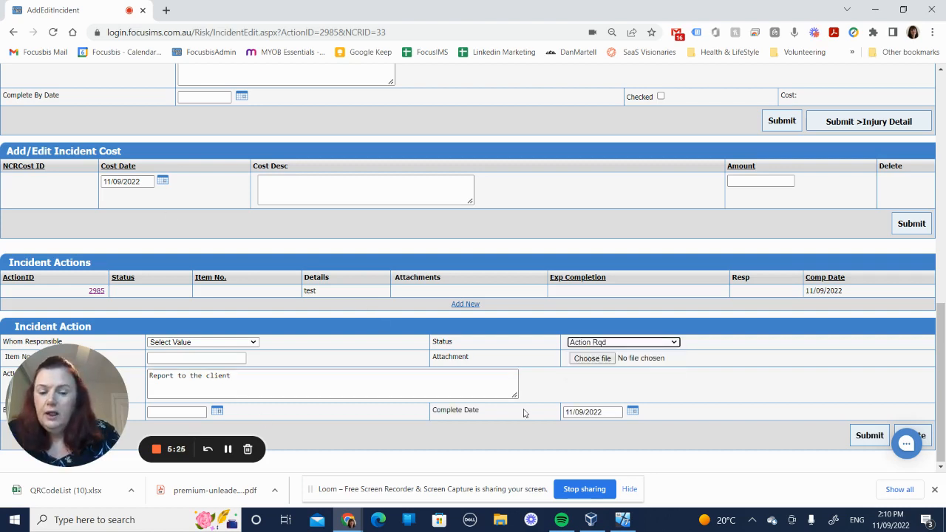
{"action": "left_click", "coordinate": [870, 436]}
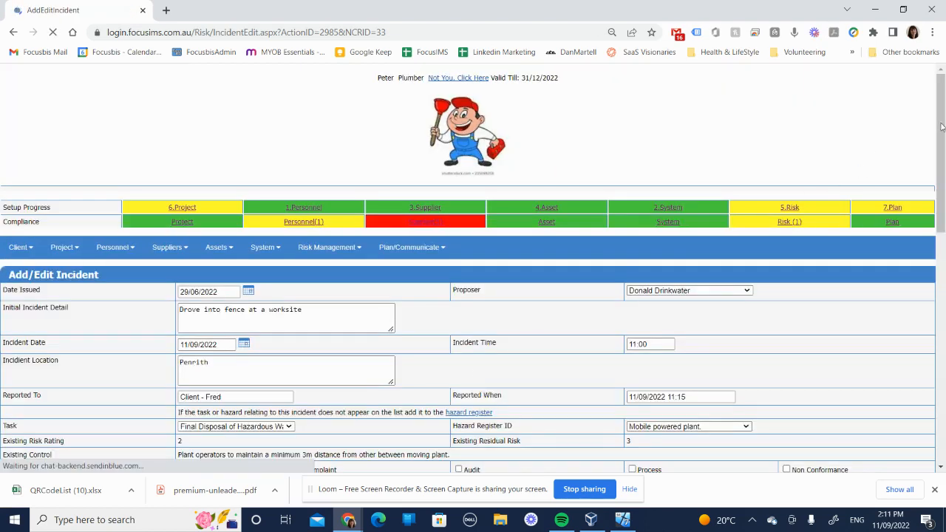
{"action": "scroll", "coordinate": [475, 375], "scroll_direction": "down", "scroll_amount": 10}
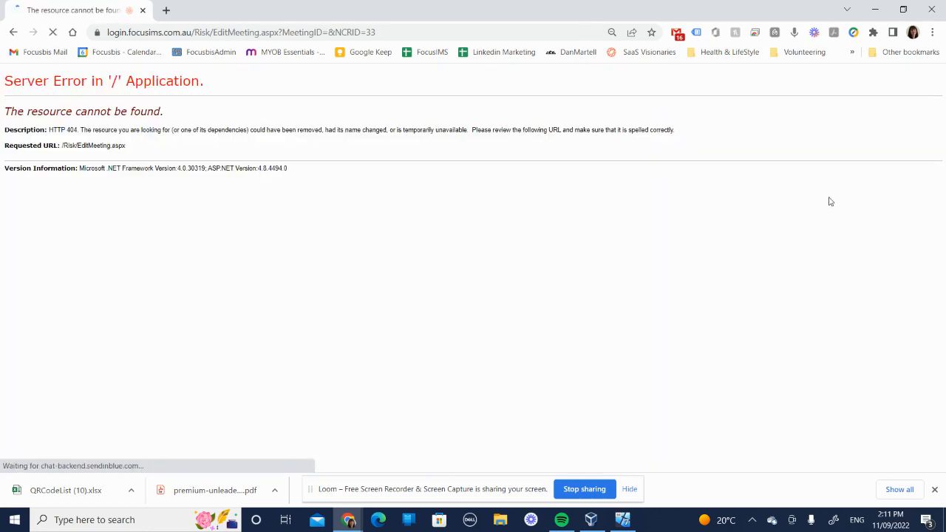
{"action": "left_click", "coordinate": [11, 34]}
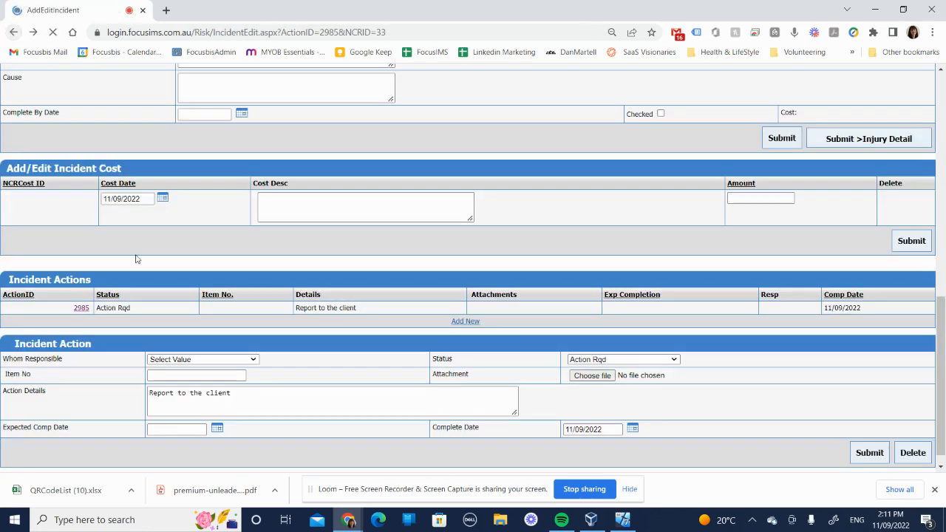